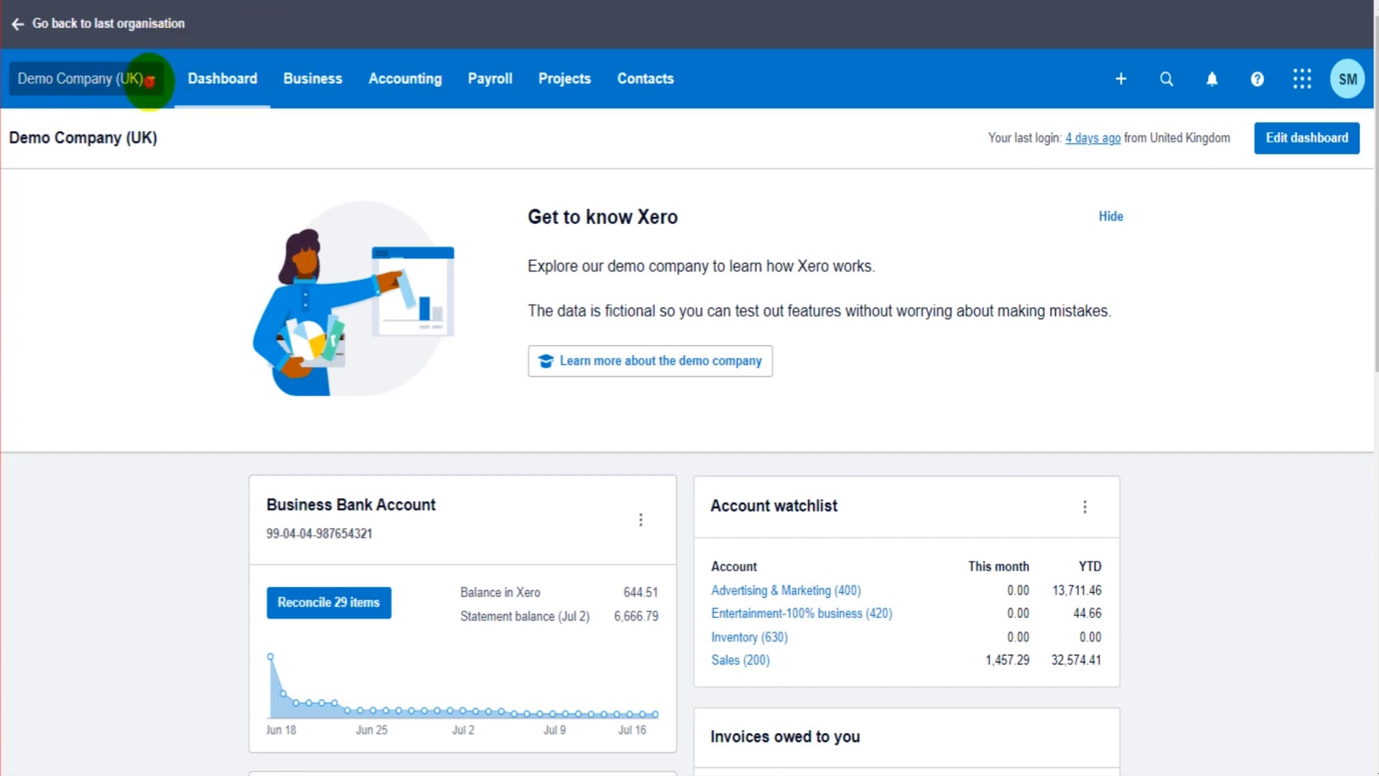
Go from Demo Company (UK) Settings through advanced settings to the Fixed assets register.
left_click(149, 80)
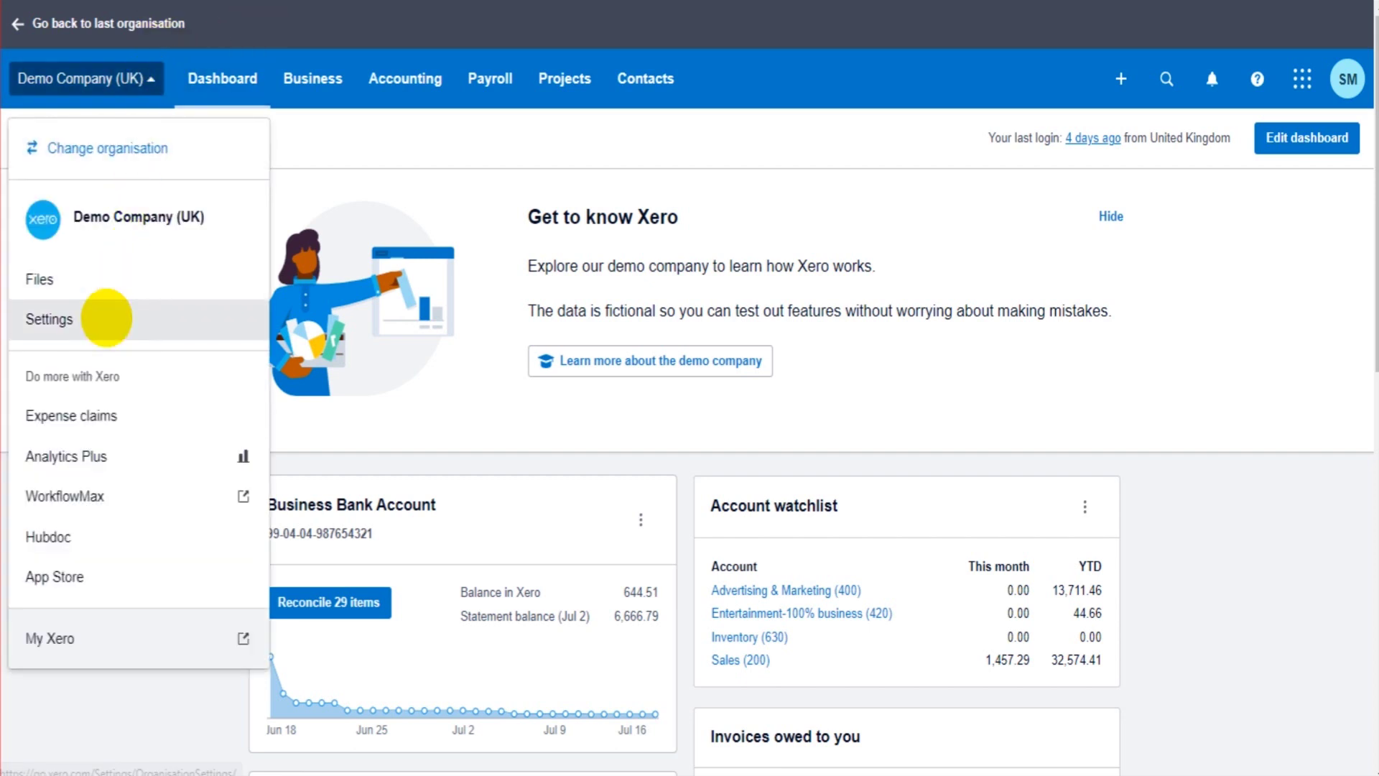
left_click(106, 318)
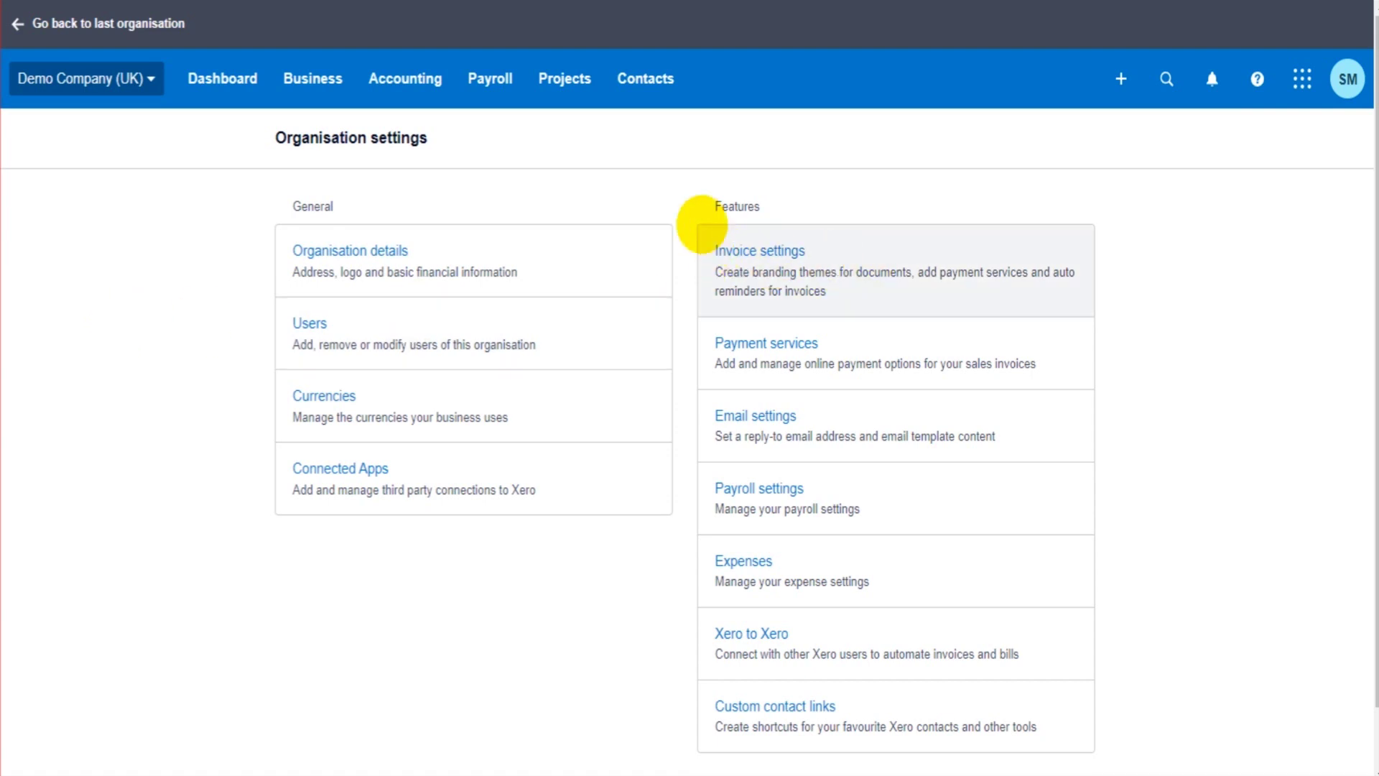
scroll(675, 216, "down", 2)
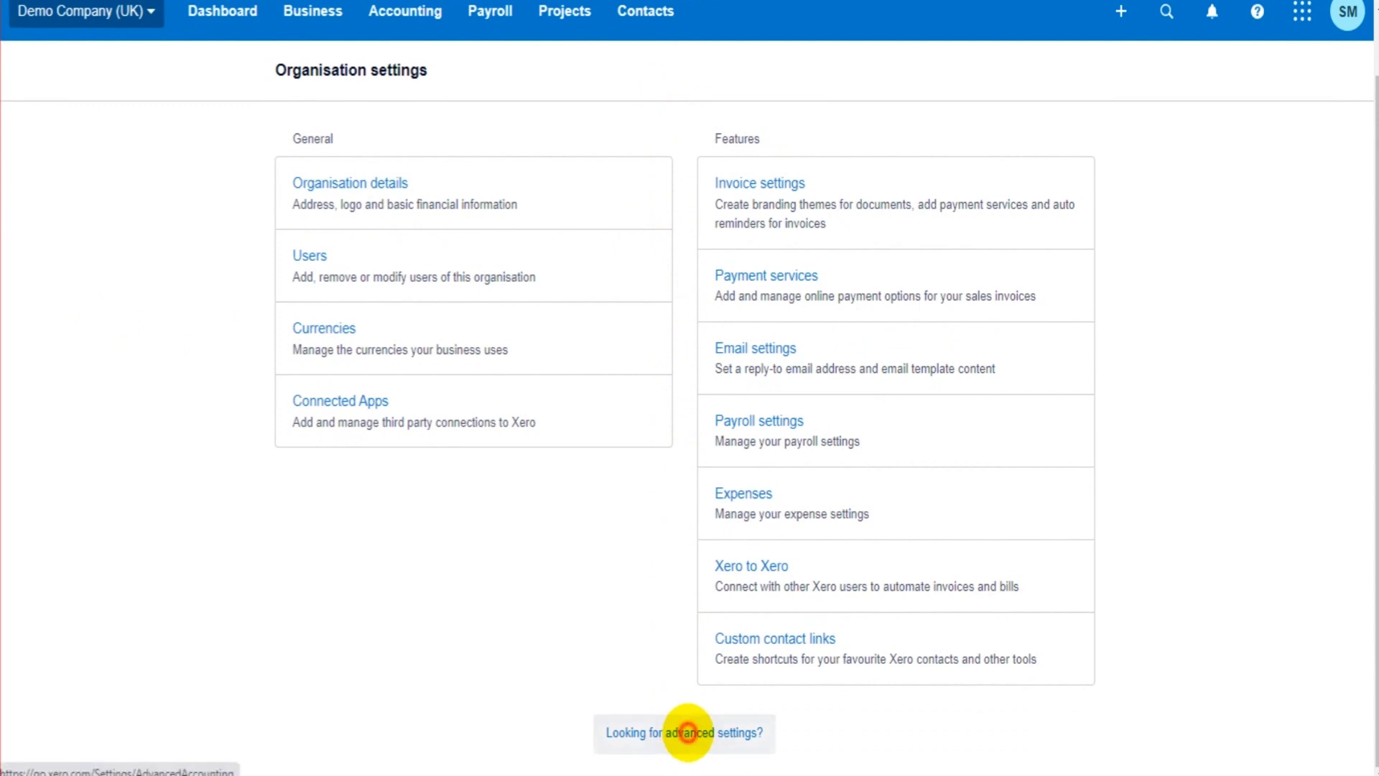
left_click(688, 731)
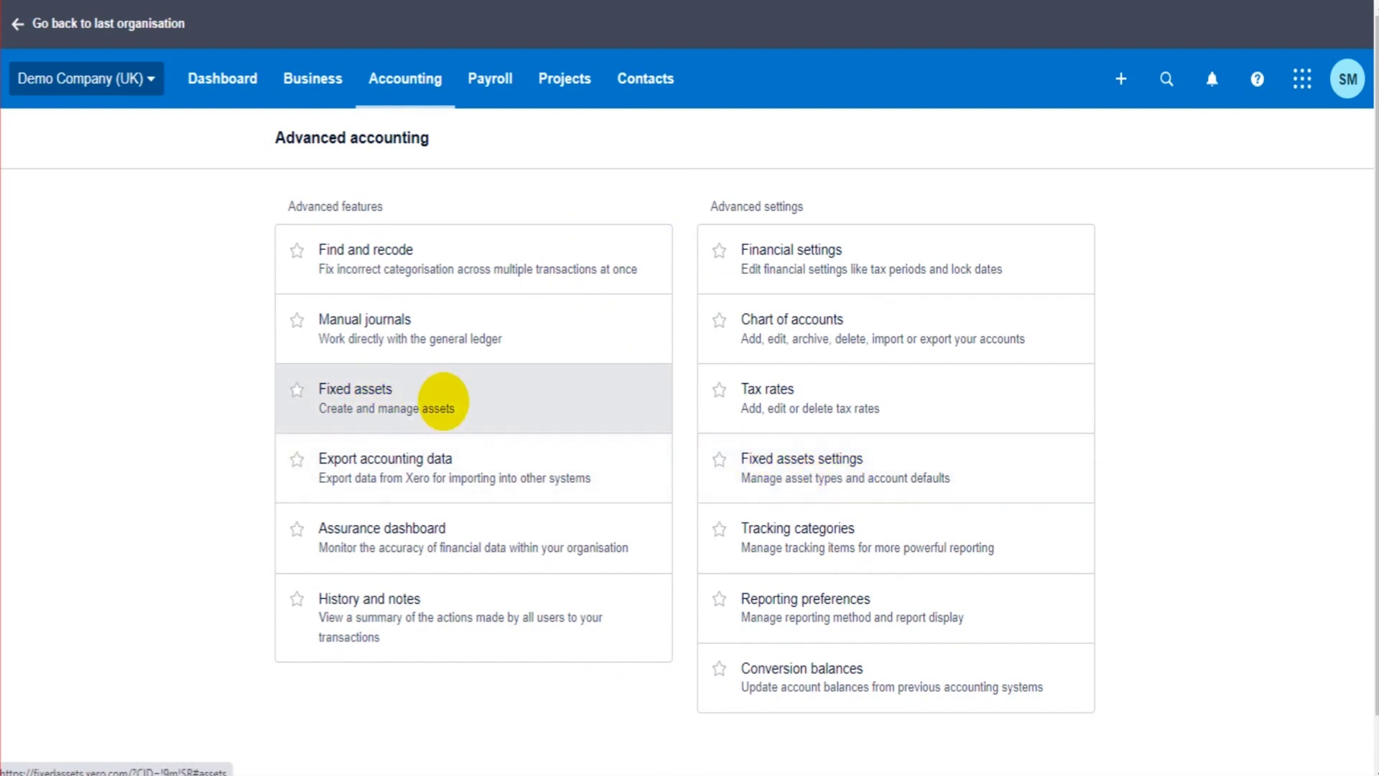
left_click(443, 401)
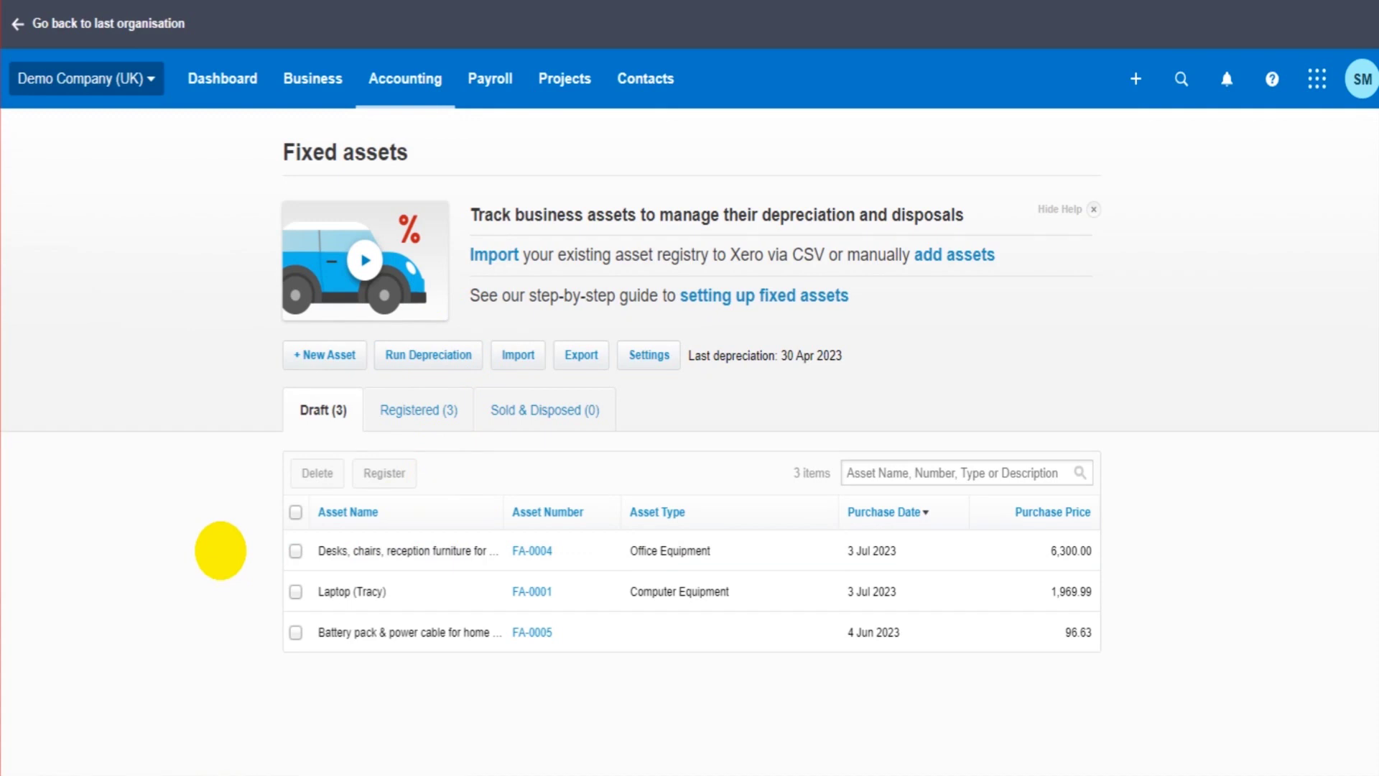
left_click(456, 397)
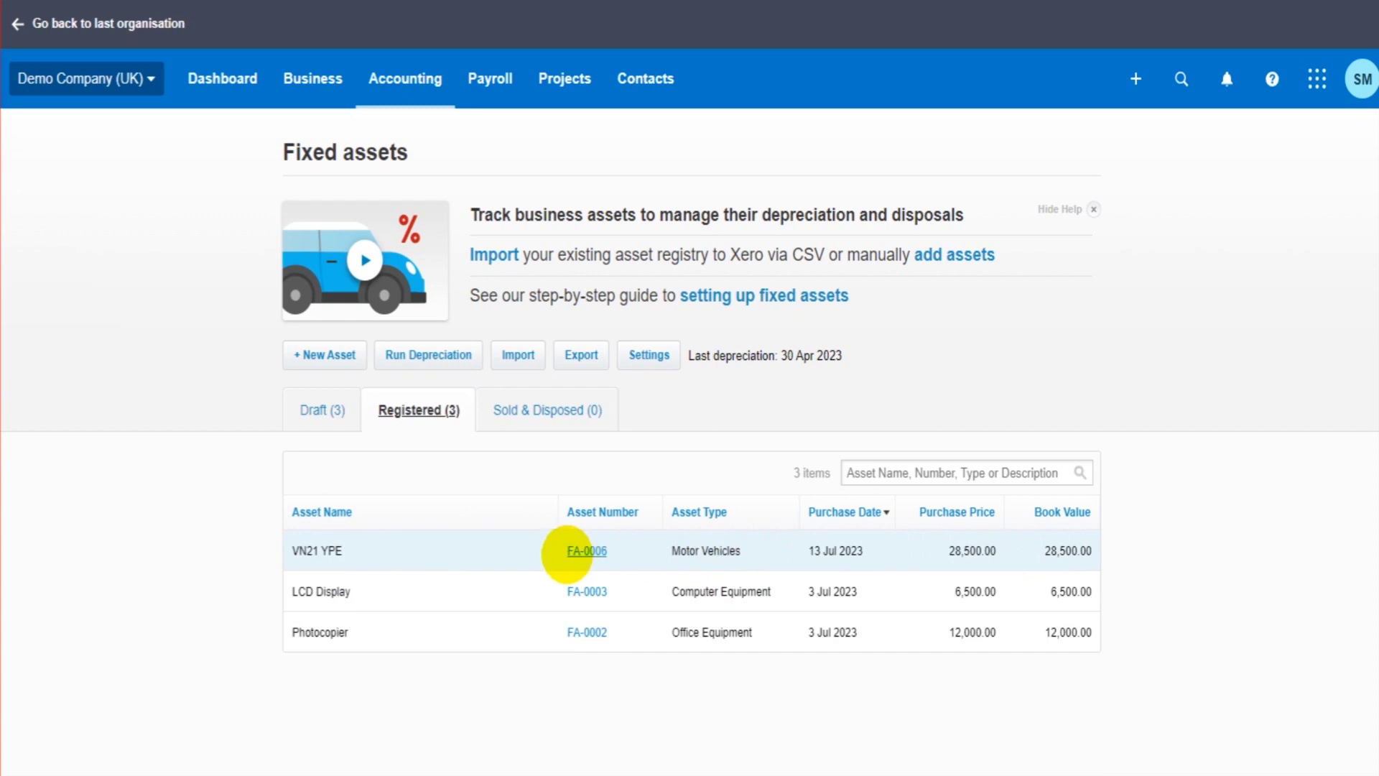
left_click(587, 551)
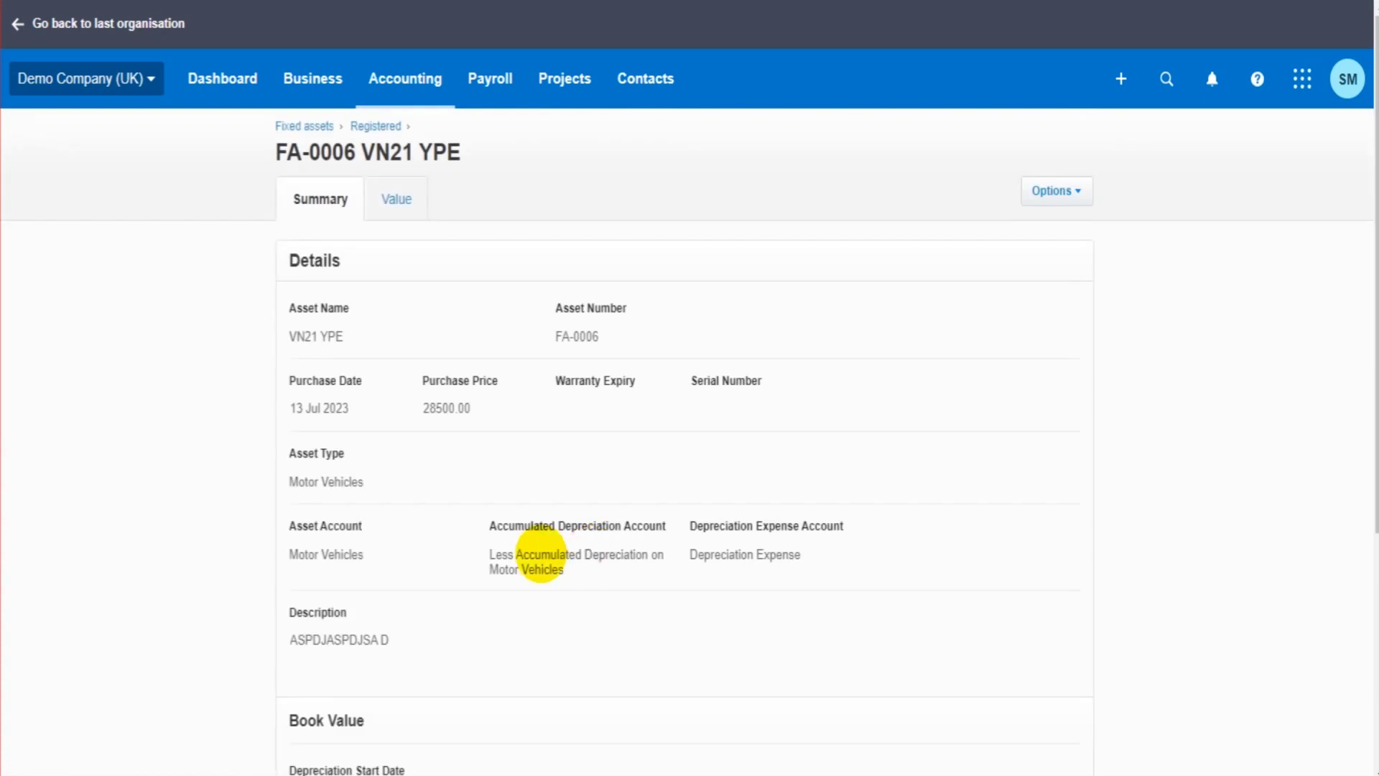
scroll(392, 630, "down", 5)
scroll(394, 630, "up", 5)
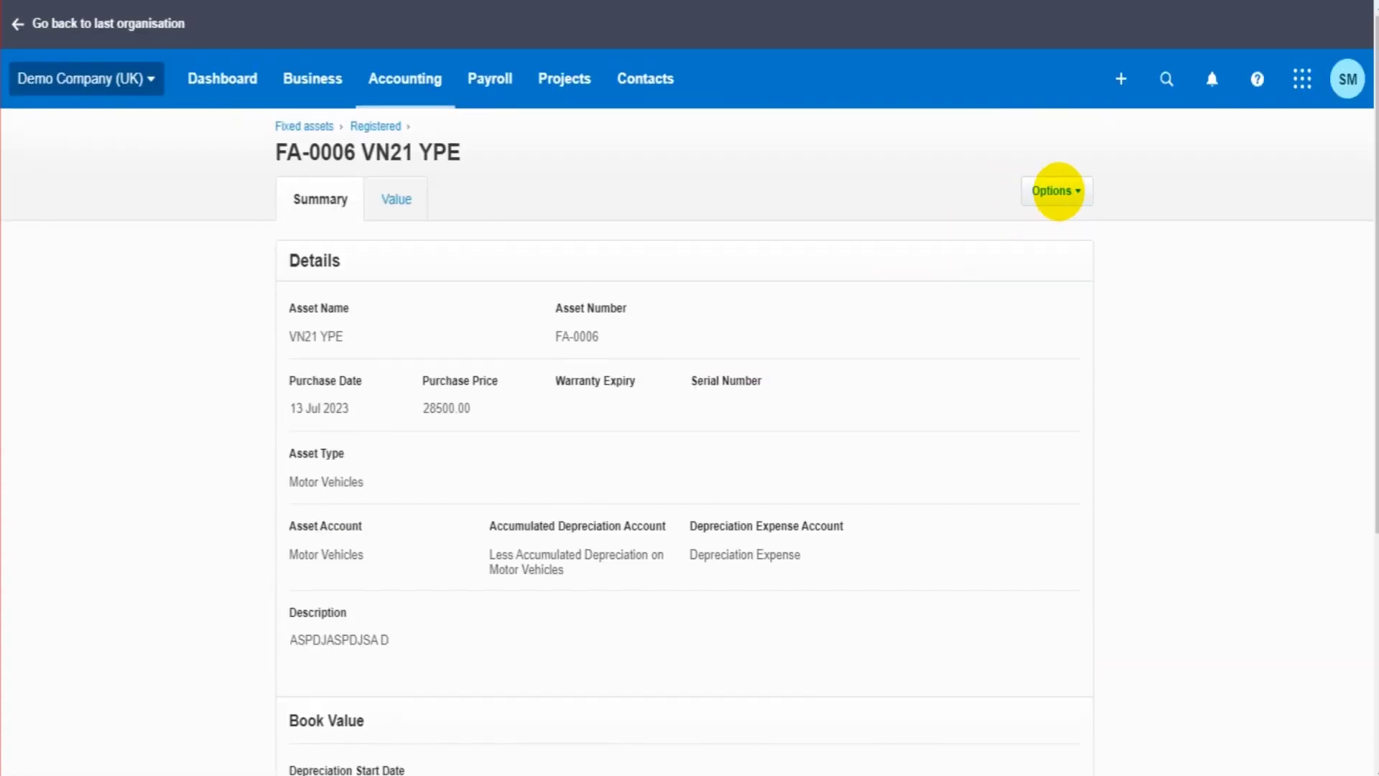
Choose Dispose from FA-0006's Options menu.
left_click(1056, 191)
left_click(1170, 375)
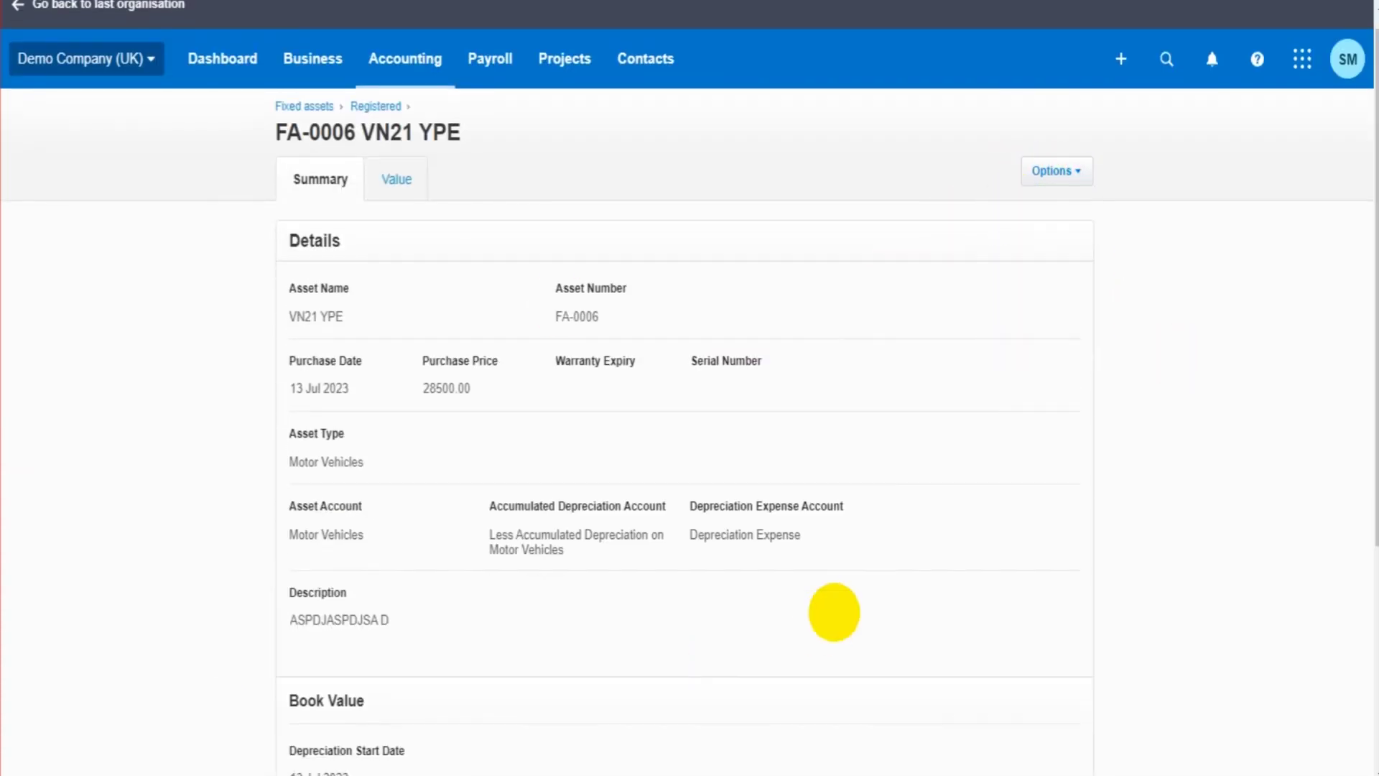
scroll(831, 612, "down", 4)
scroll(833, 611, "up", 4)
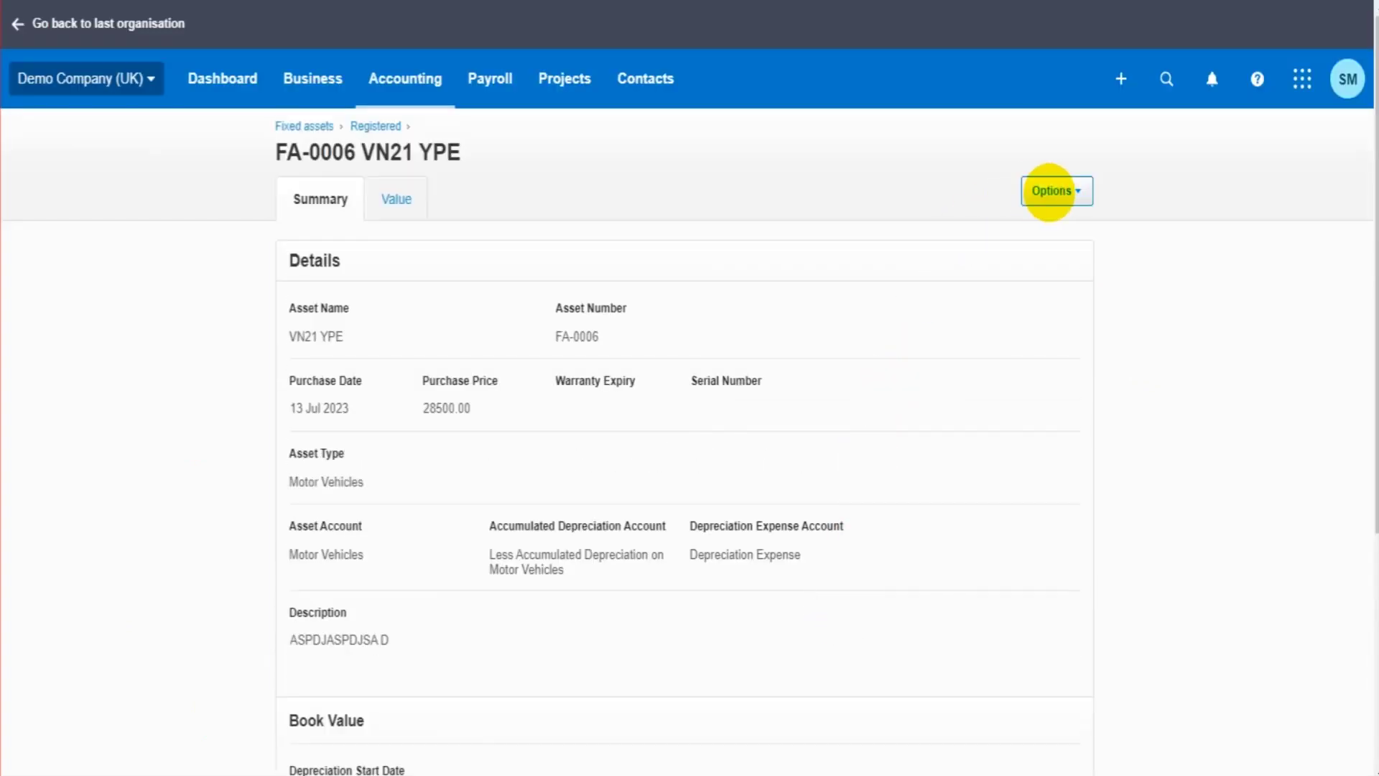
left_click(1050, 191)
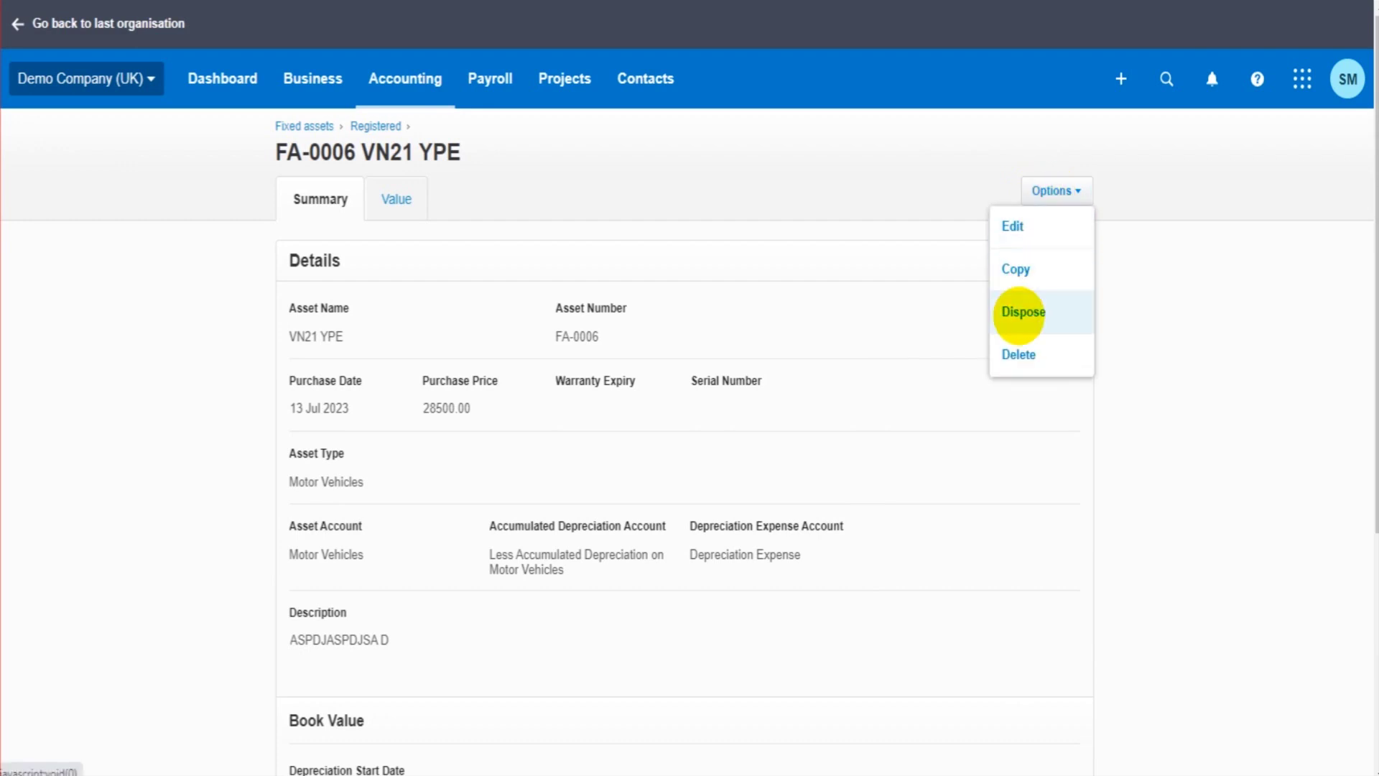
left_click(1019, 312)
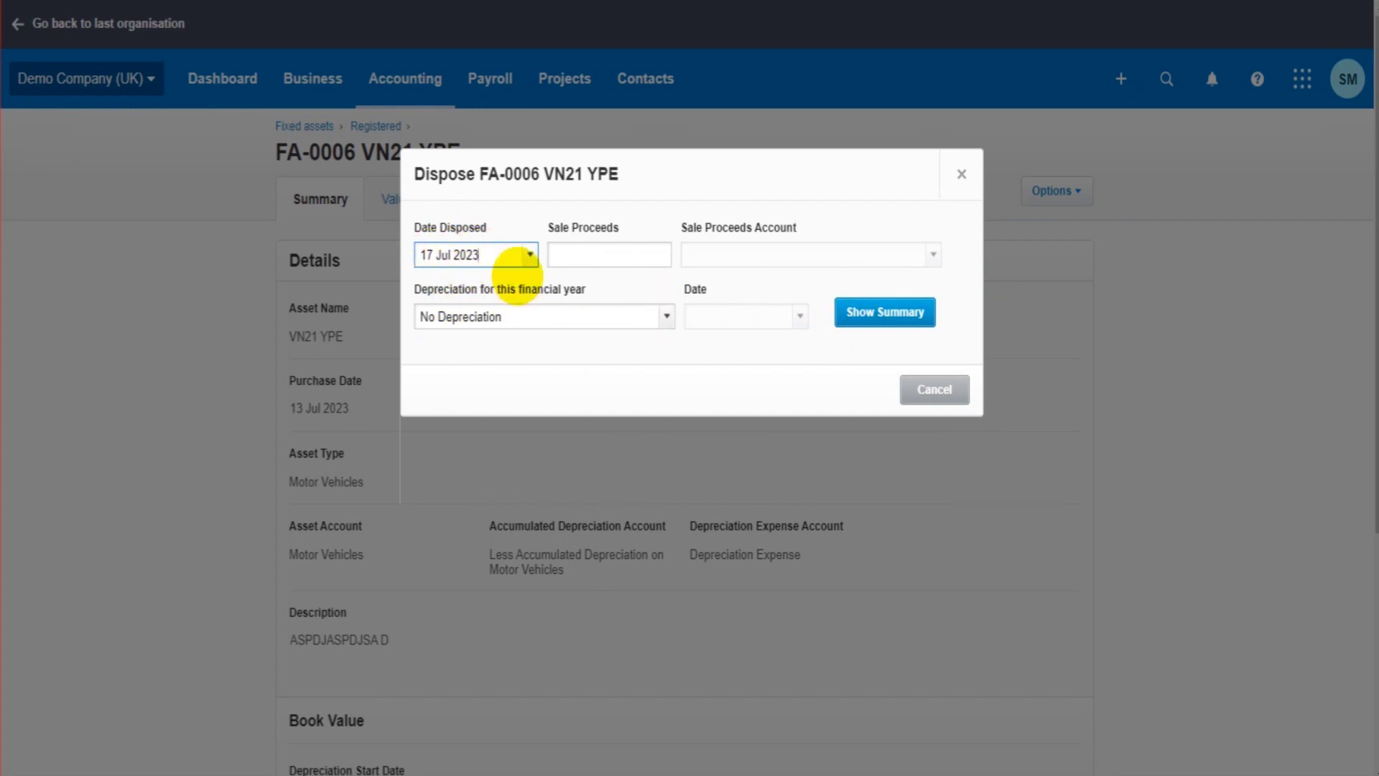
Enter 25000 sale proceeds posted to account 260 - Other Revenue.
left_click(571, 257)
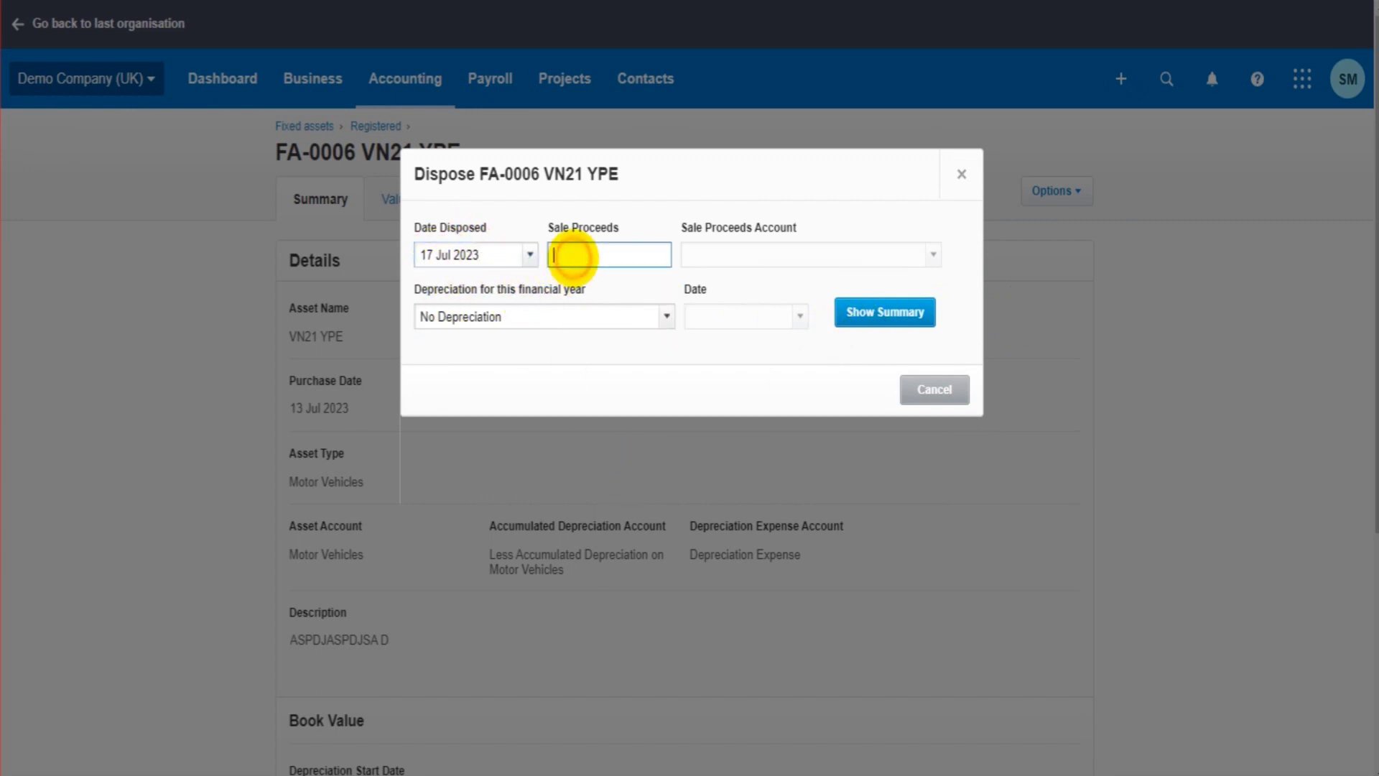
type("25000")
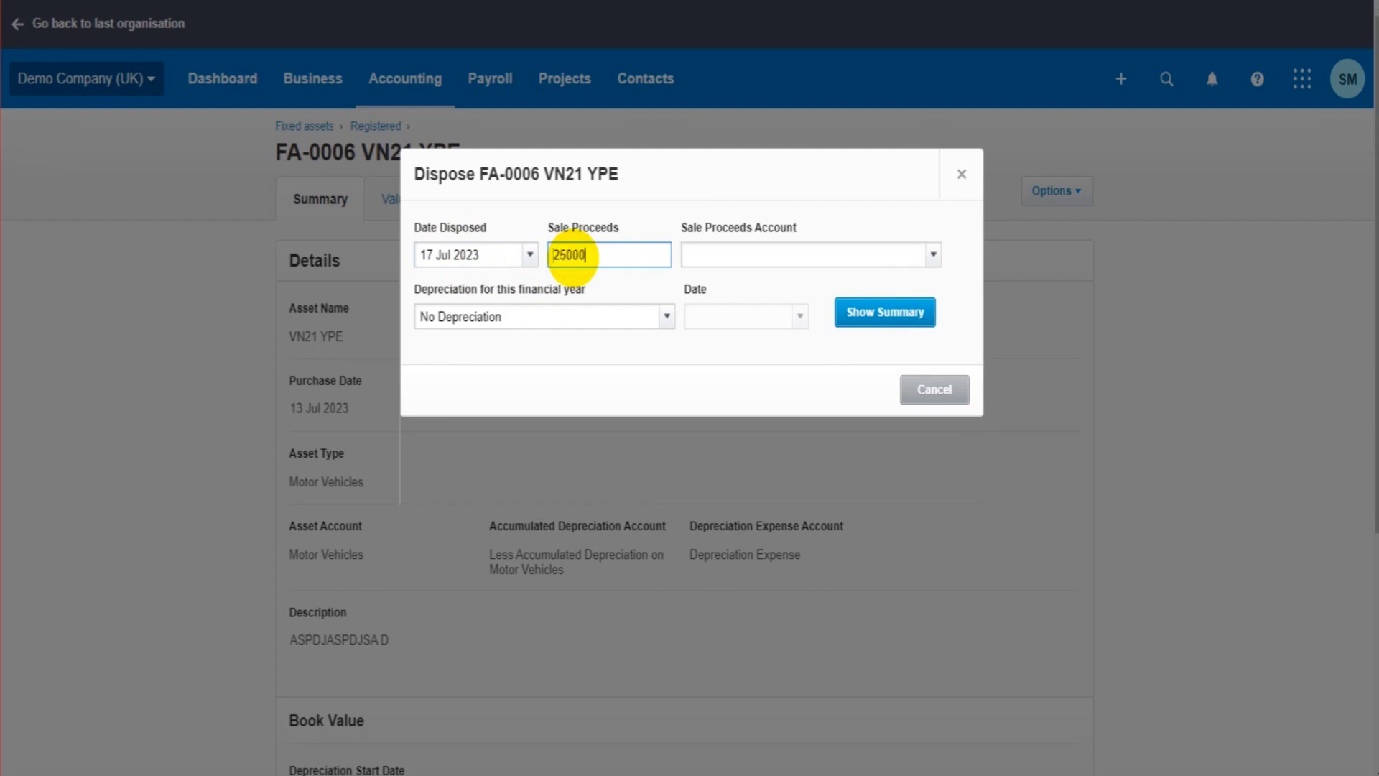
key("Tab")
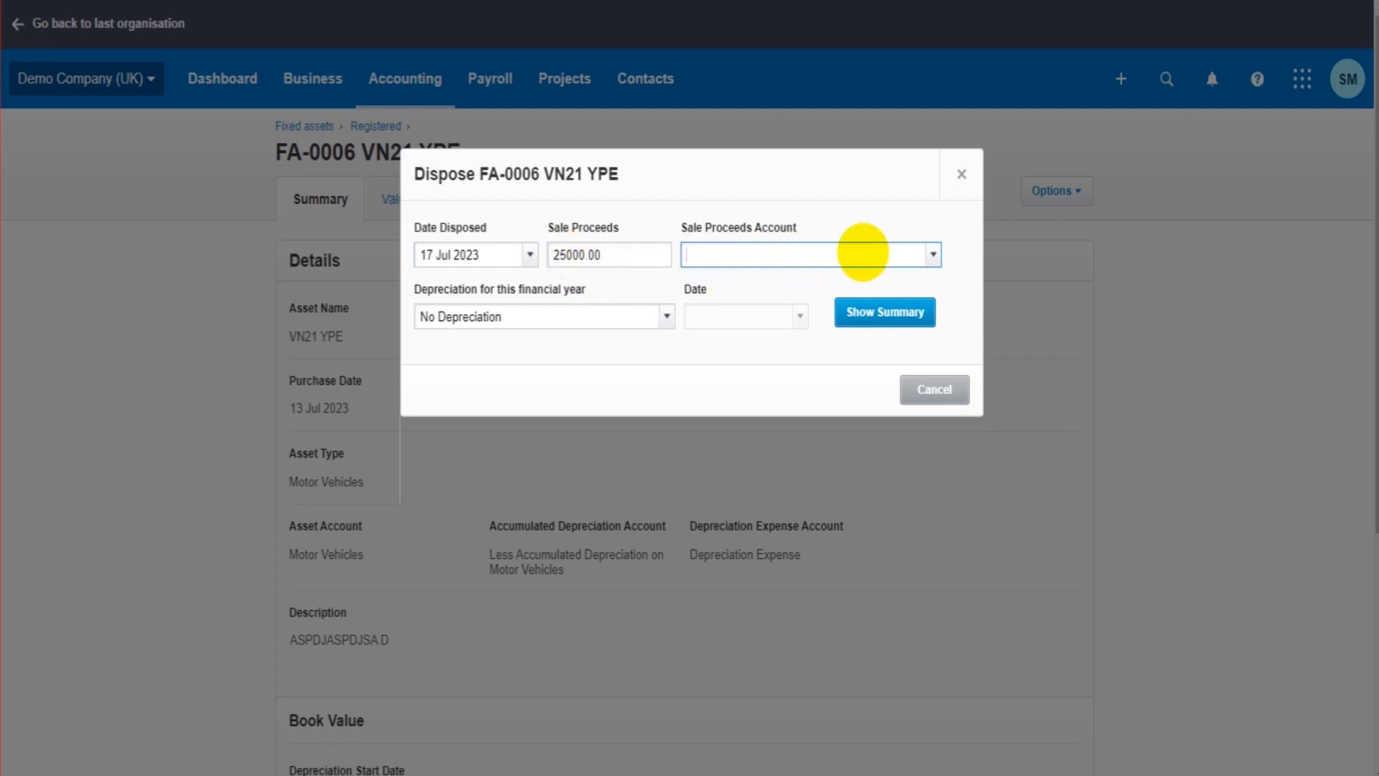
left_click(935, 255)
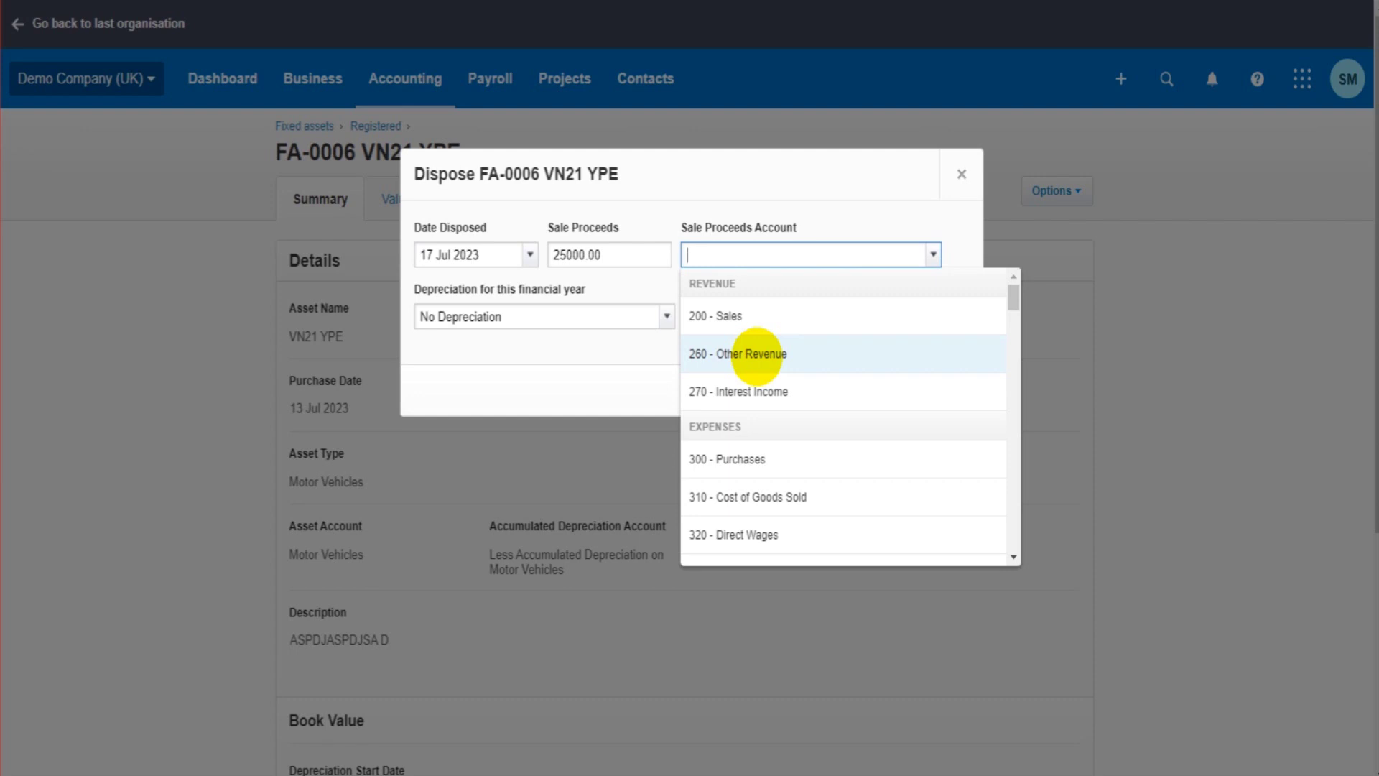
left_click(762, 352)
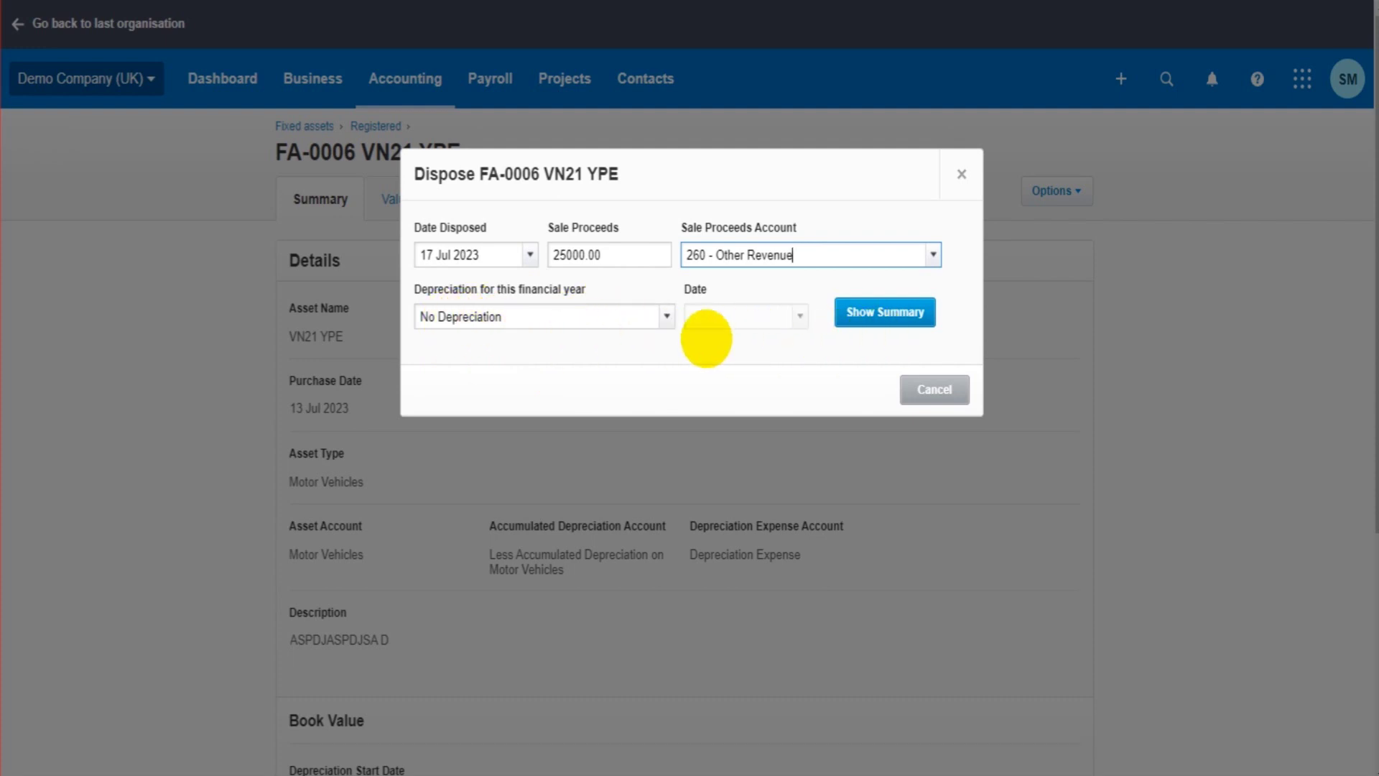
Keep this year's depreciation as No Depreciation after briefly trying a 17 Jul 2023 date.
left_click(656, 317)
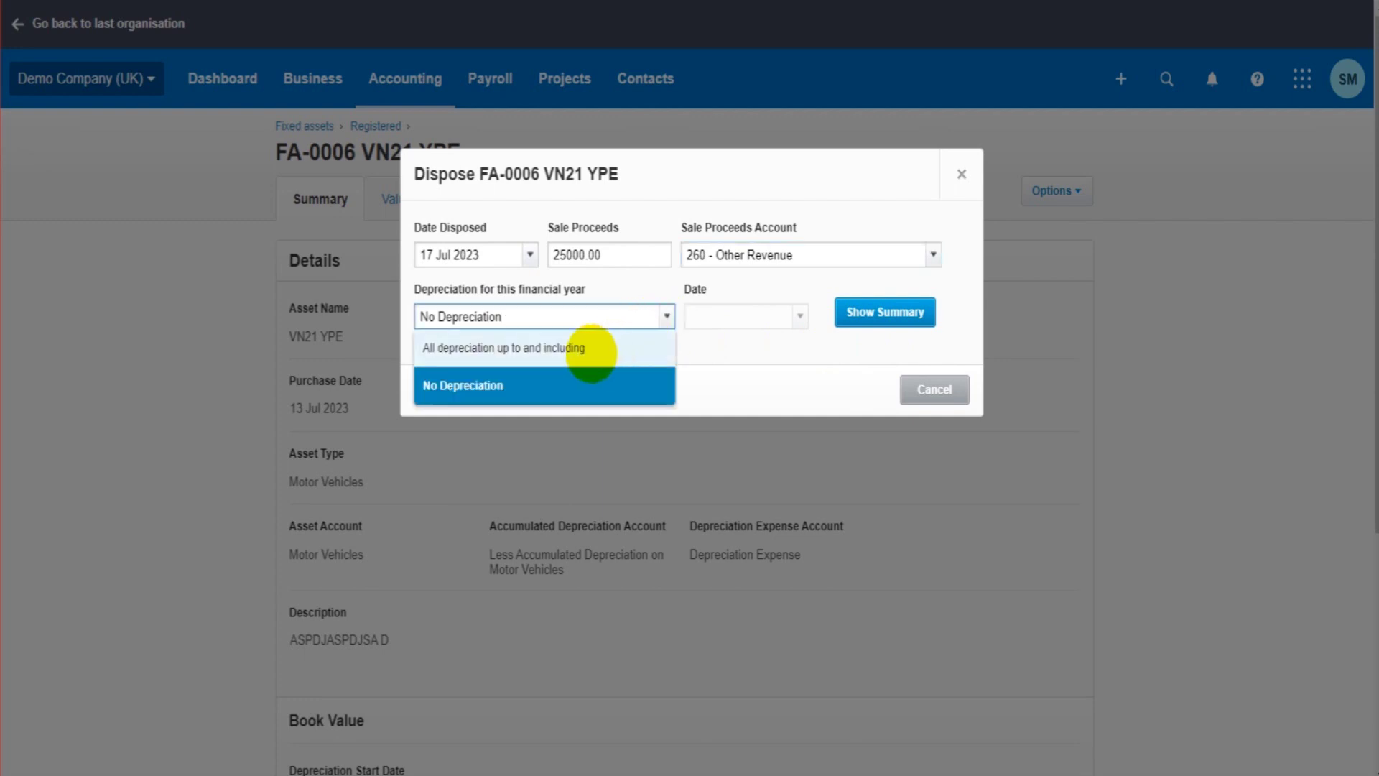
left_click(564, 351)
left_click(795, 316)
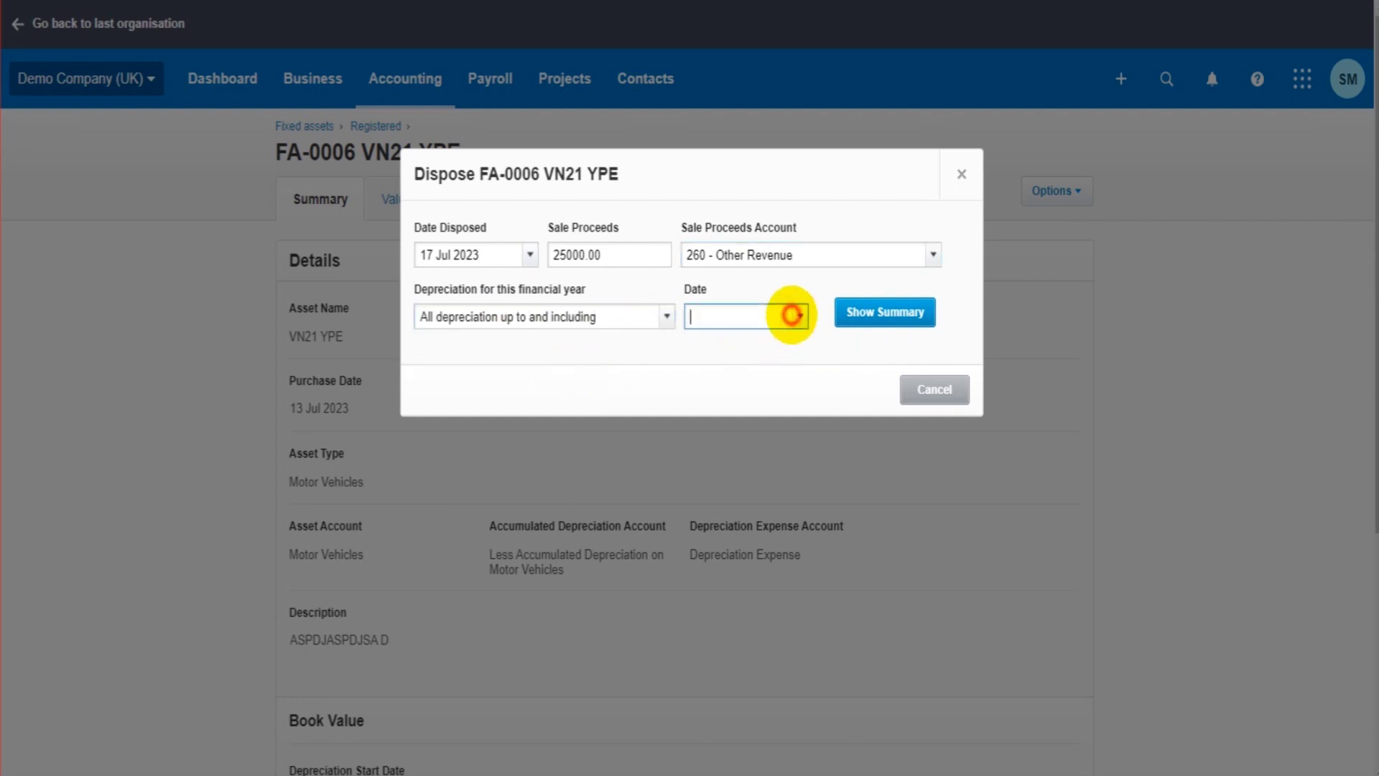
left_click(748, 555)
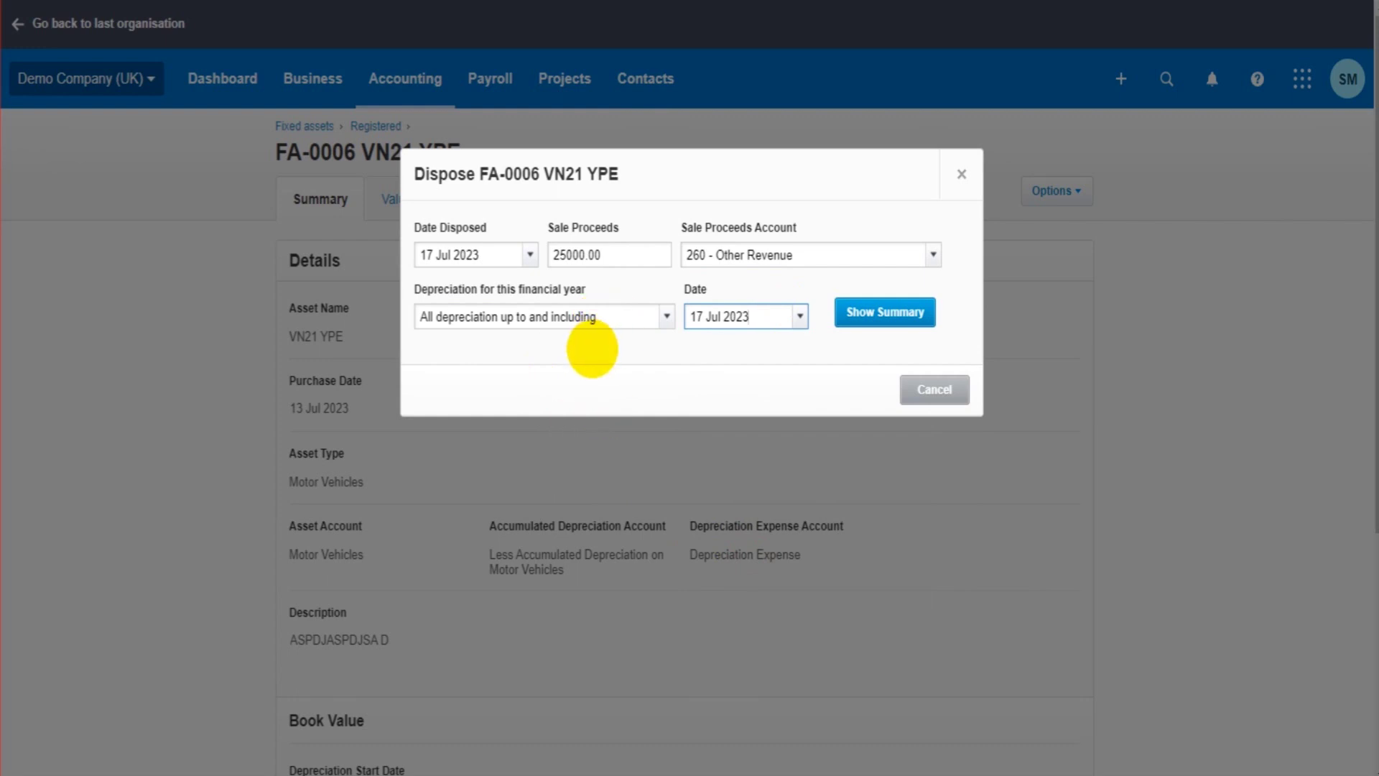
left_click(653, 315)
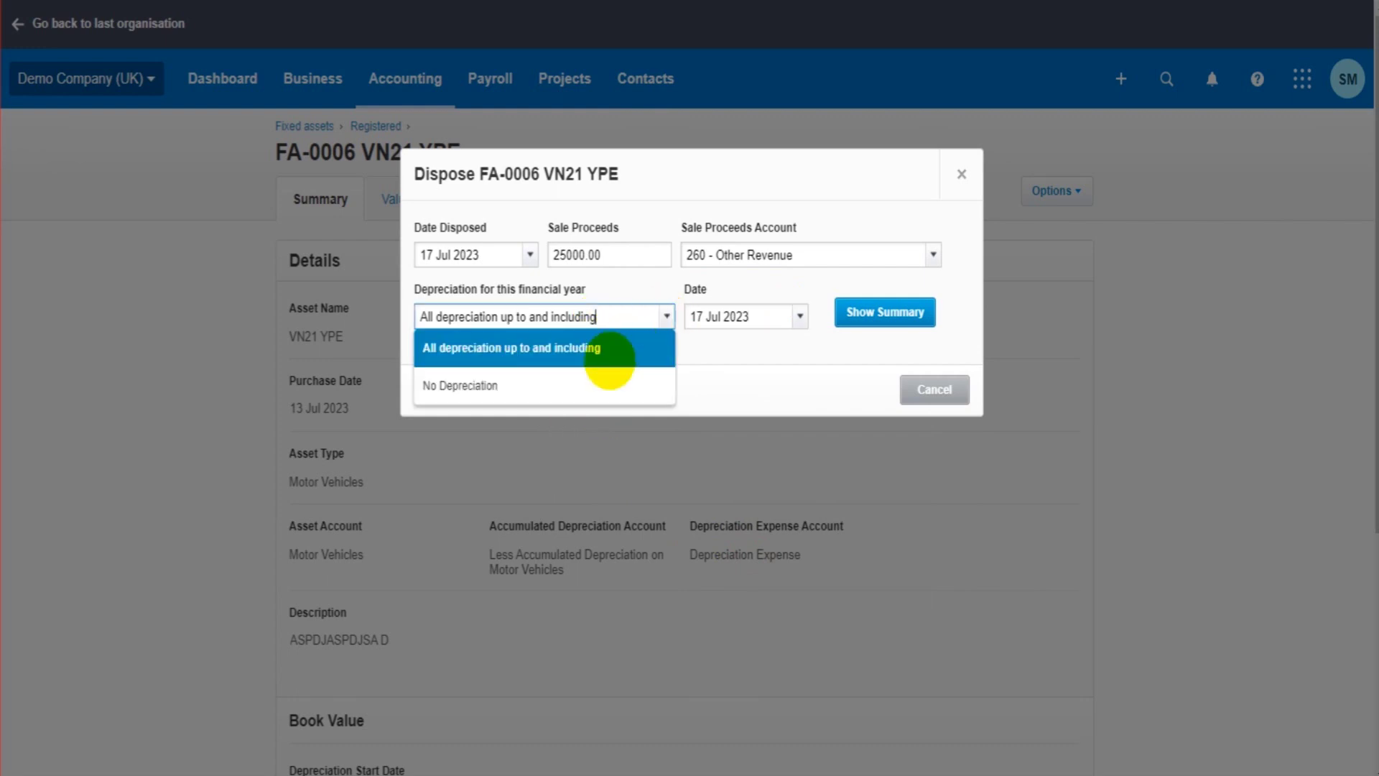
left_click(578, 384)
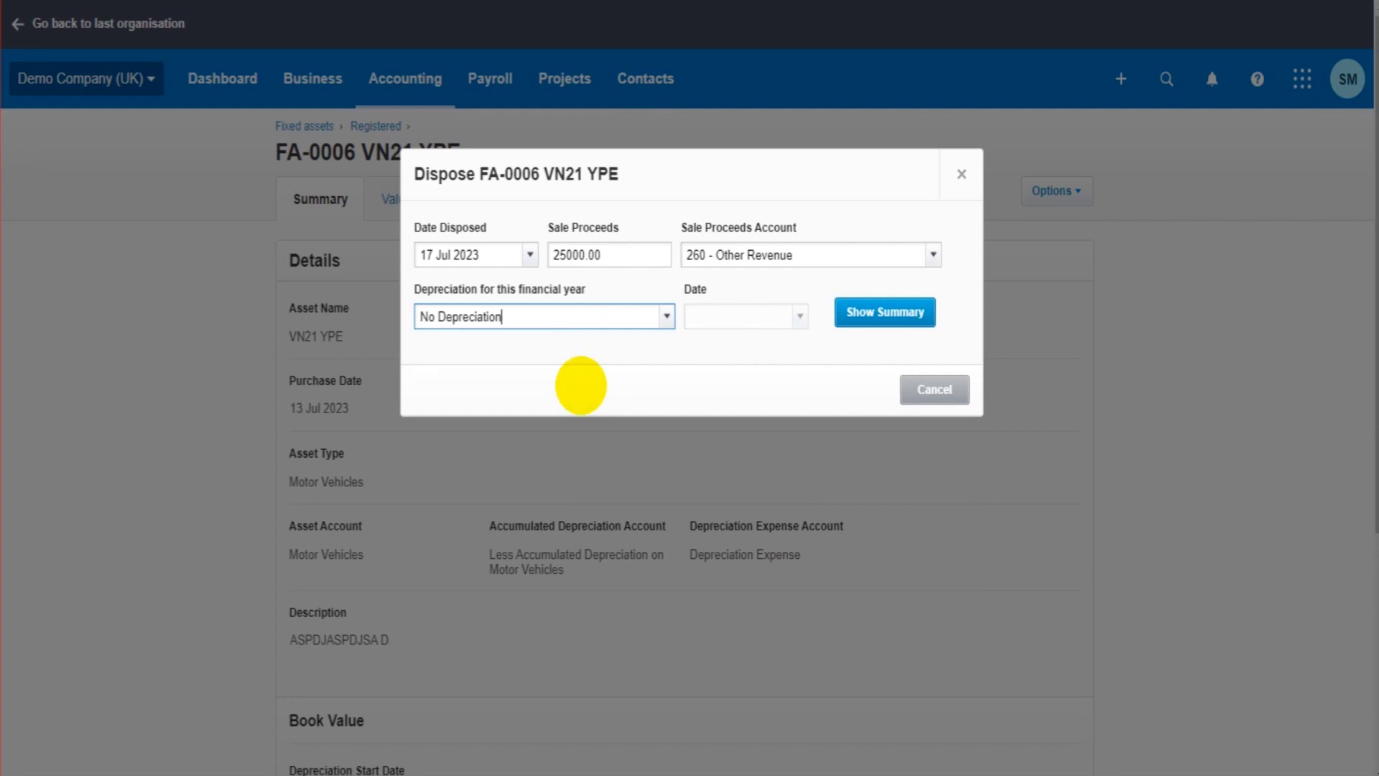
Show the disposal summary: cost 28,500.00, proceeds 25,000.00, loss 3,500.00.
left_click(878, 314)
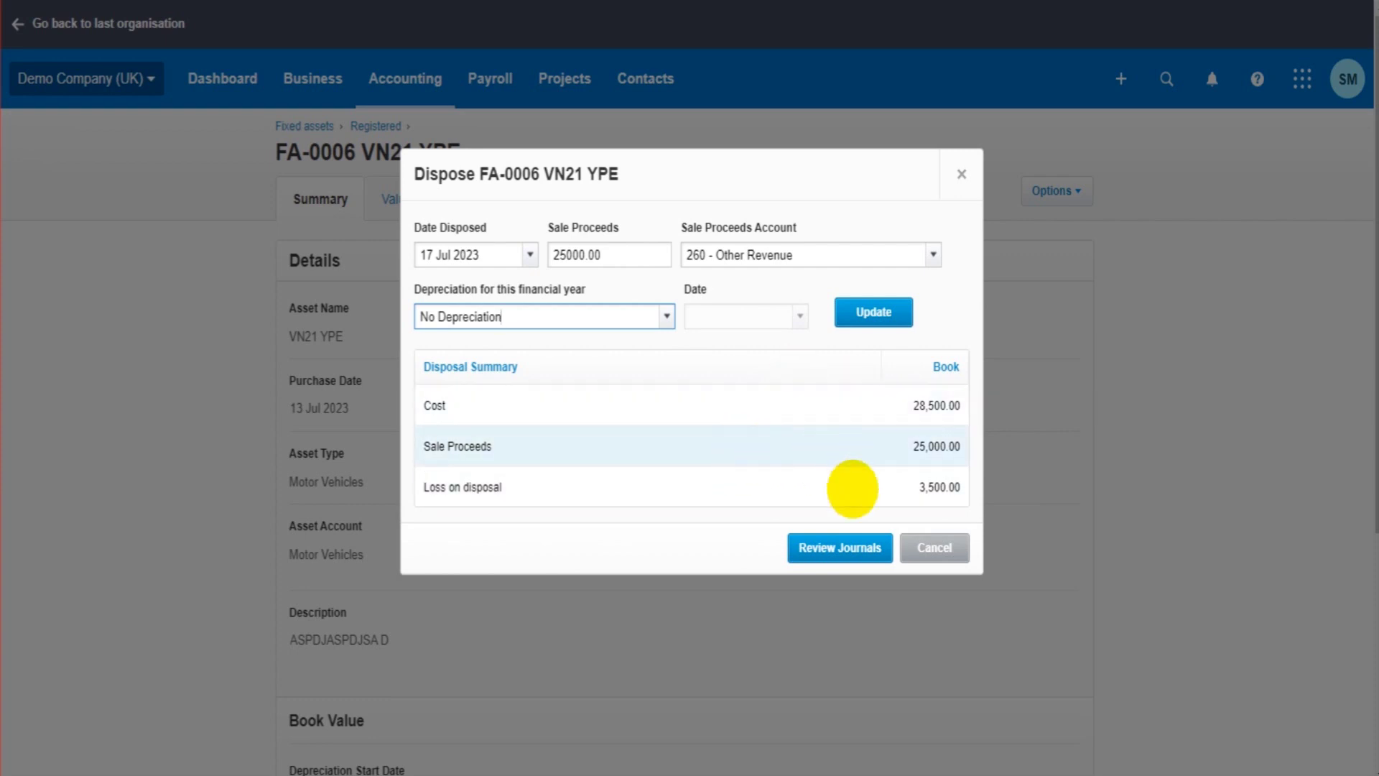
Review the journals, book the loss to 5600 - Loss on Disposal, and post the disposal.
left_click(821, 545)
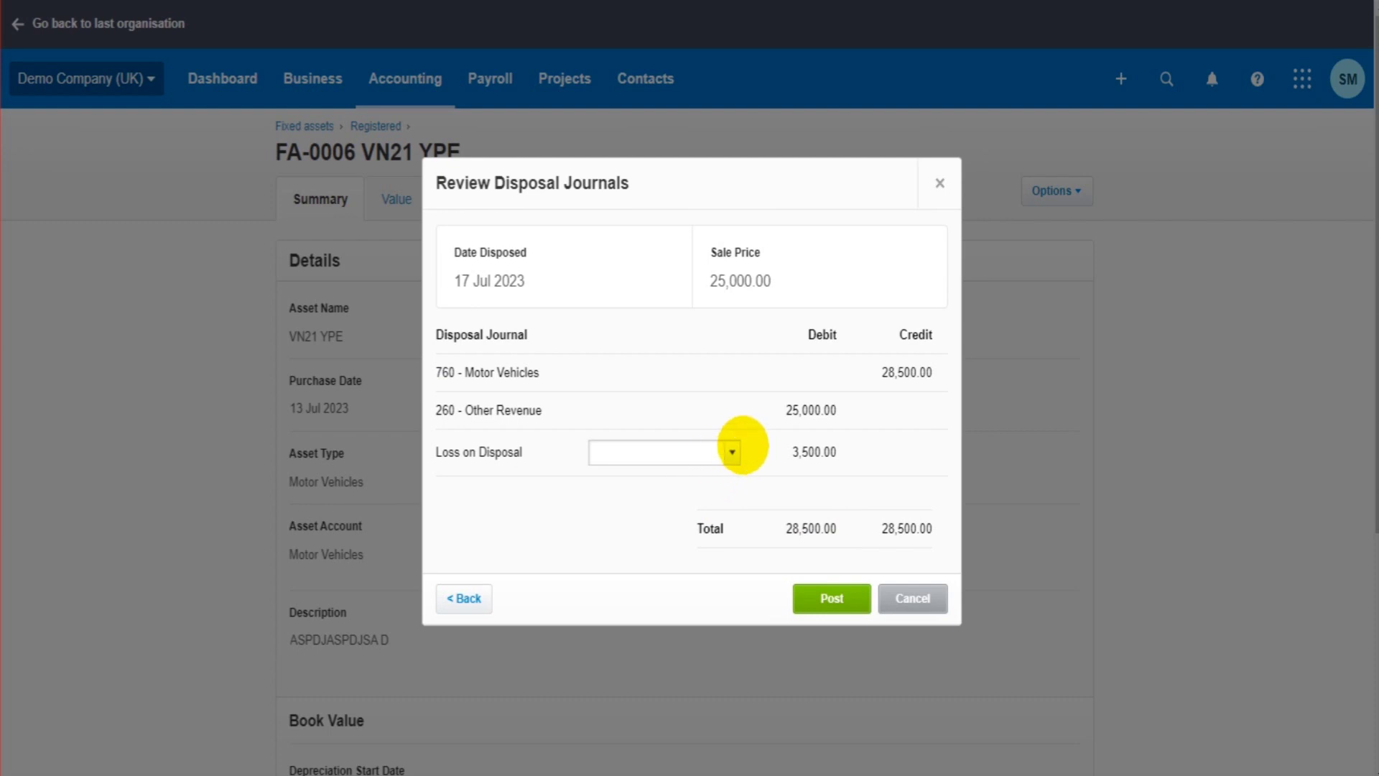
left_click(731, 452)
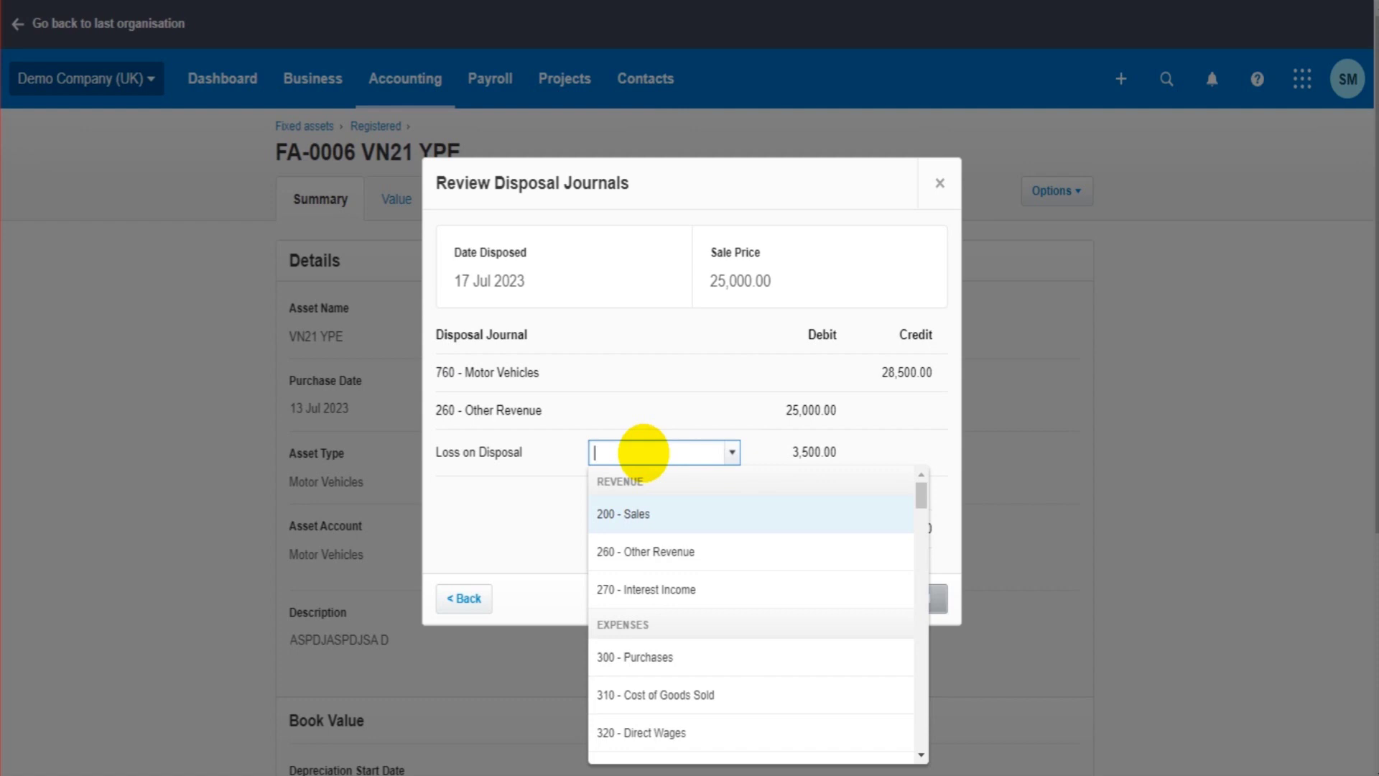
type("loss")
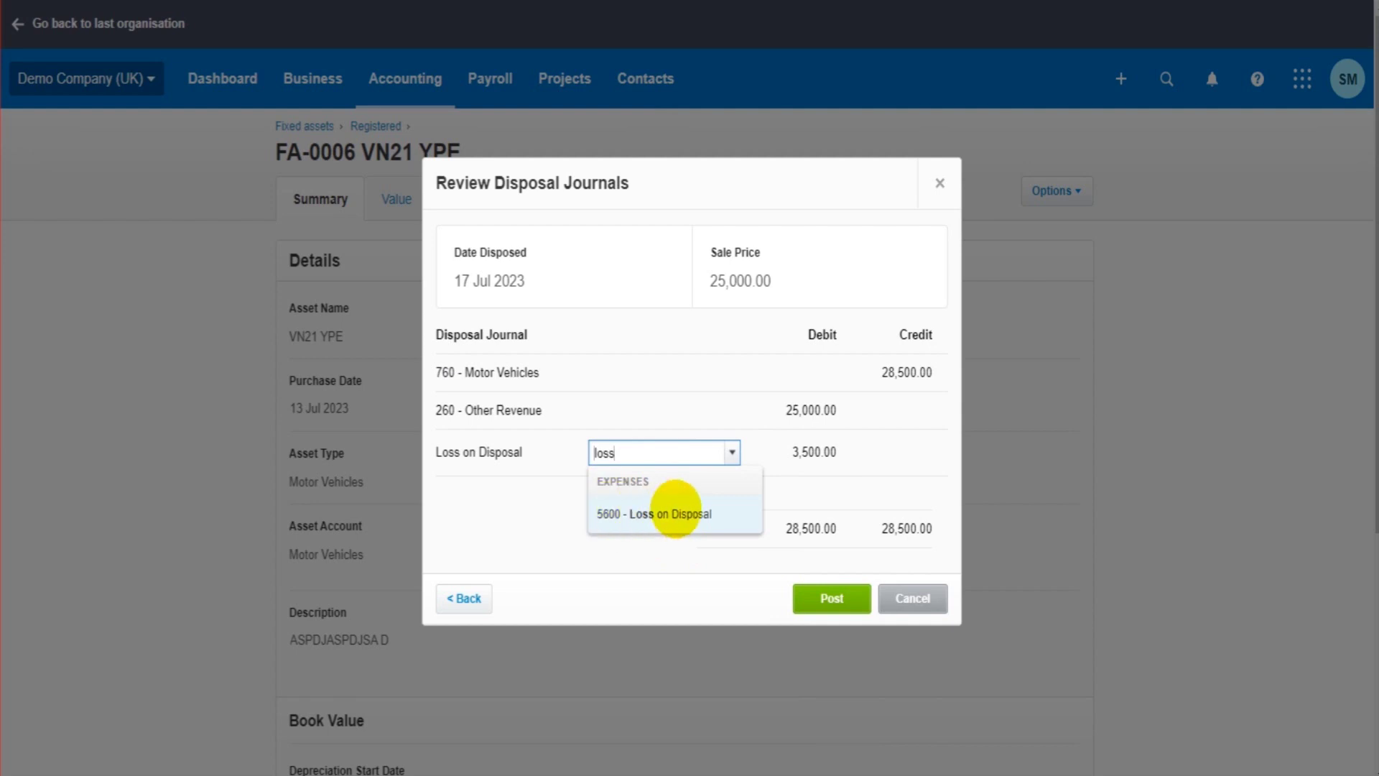
left_click(675, 514)
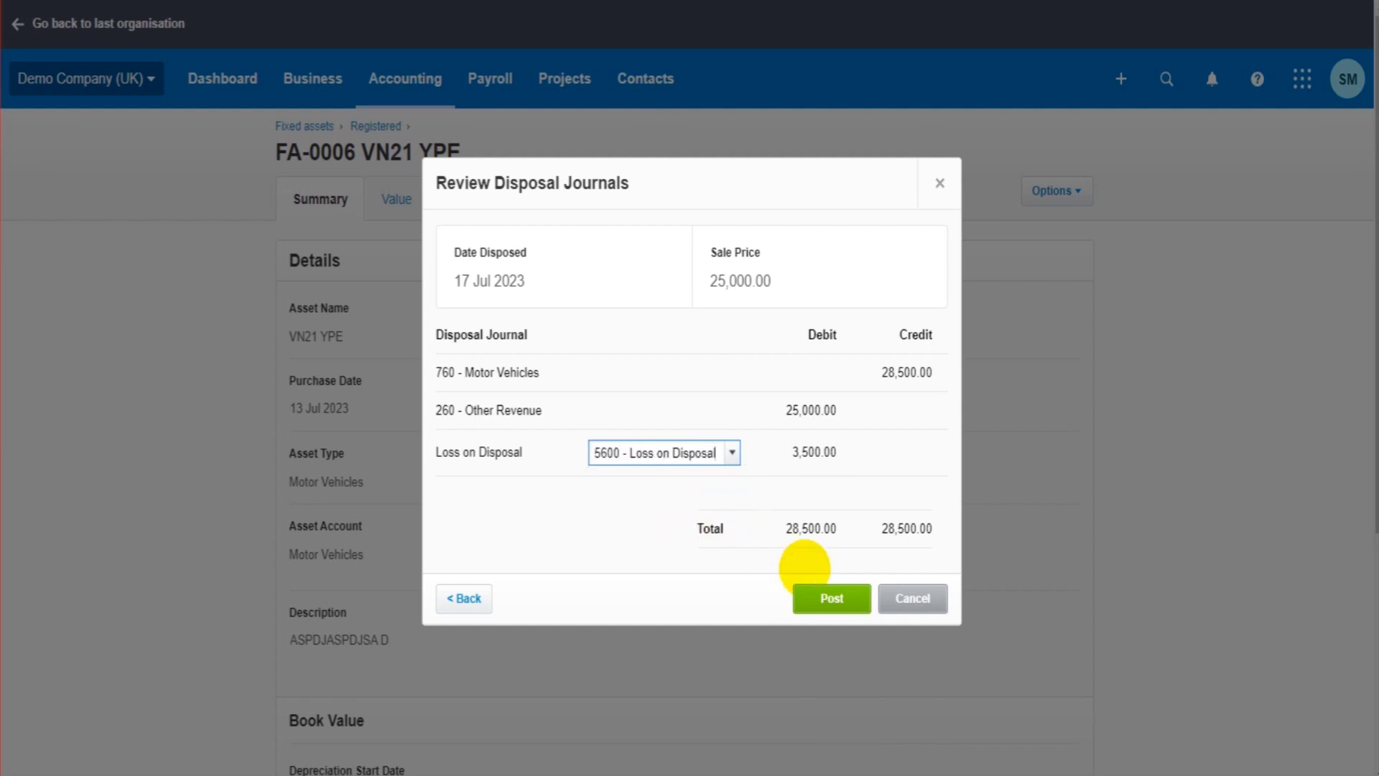
left_click(827, 596)
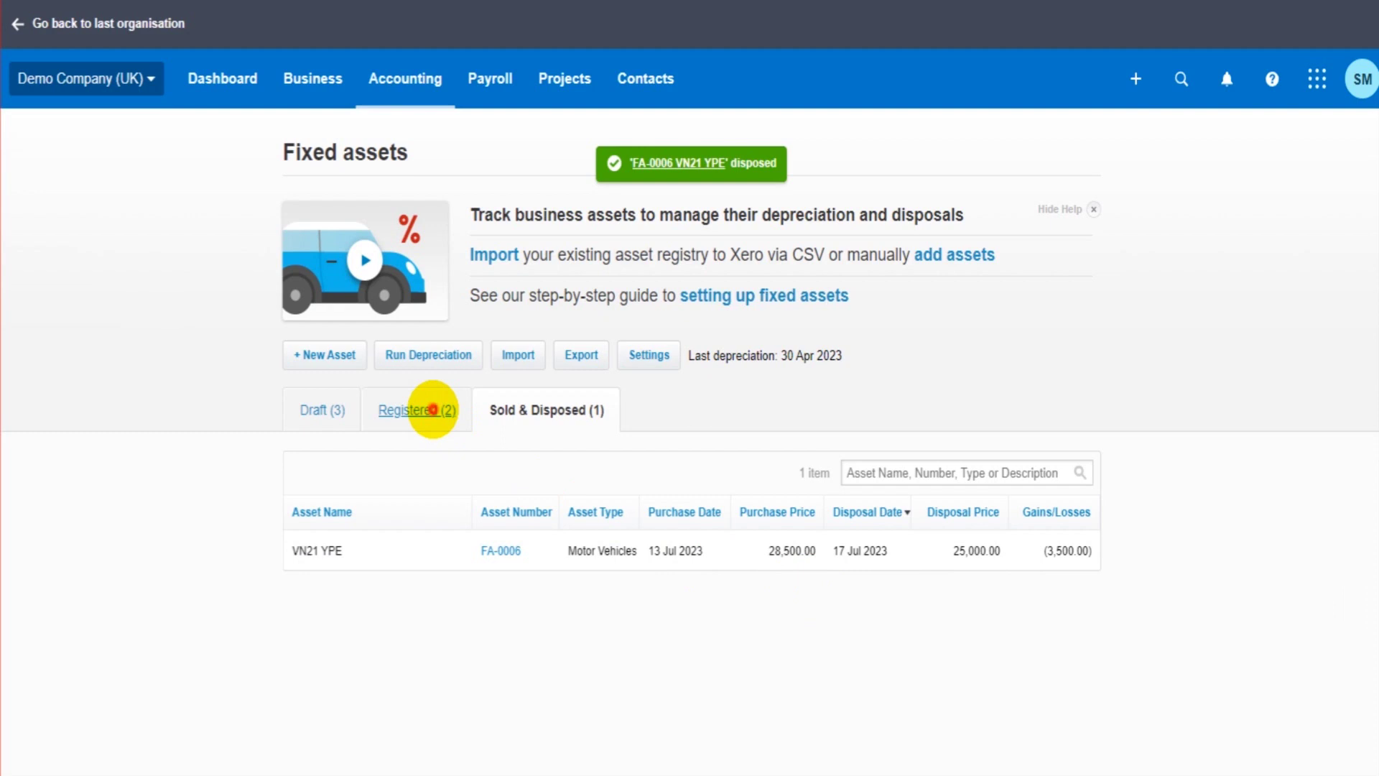
left_click(430, 409)
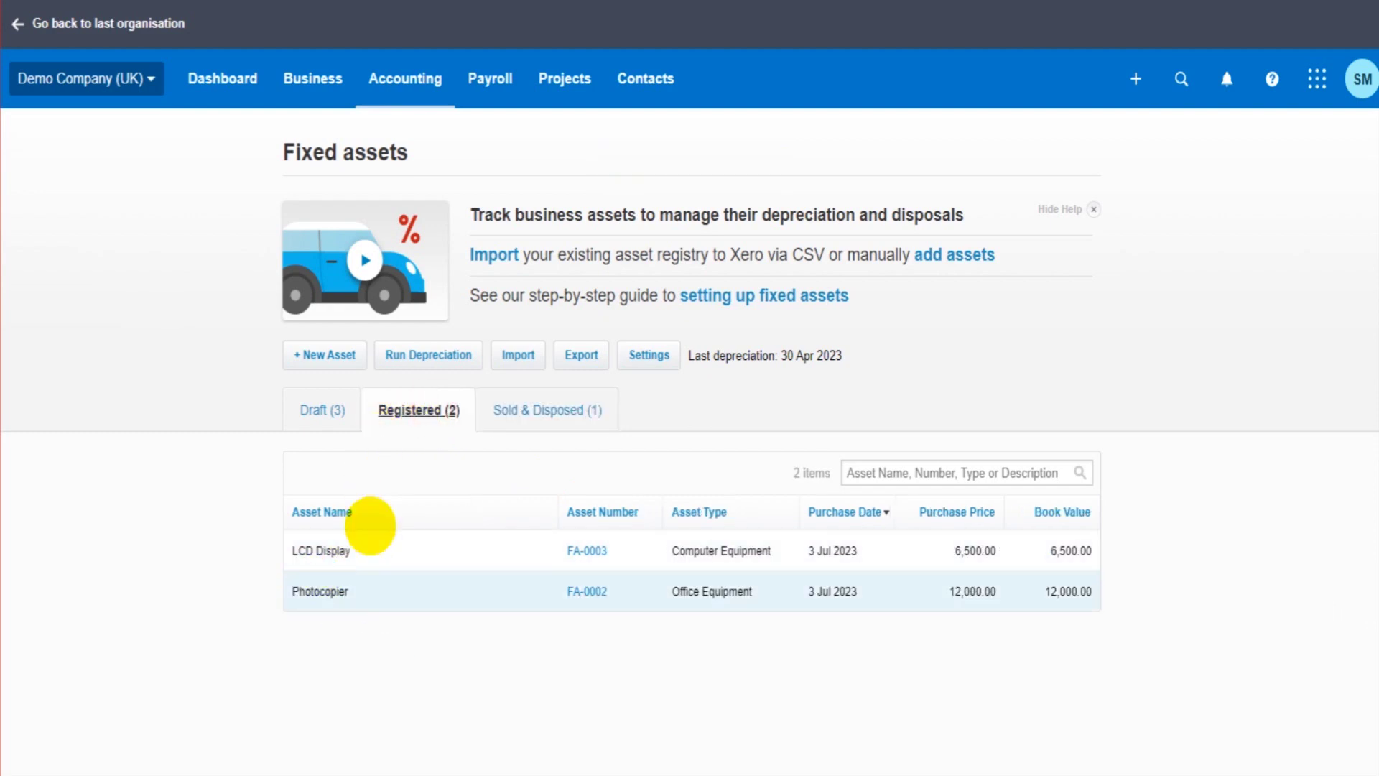
left_click(523, 396)
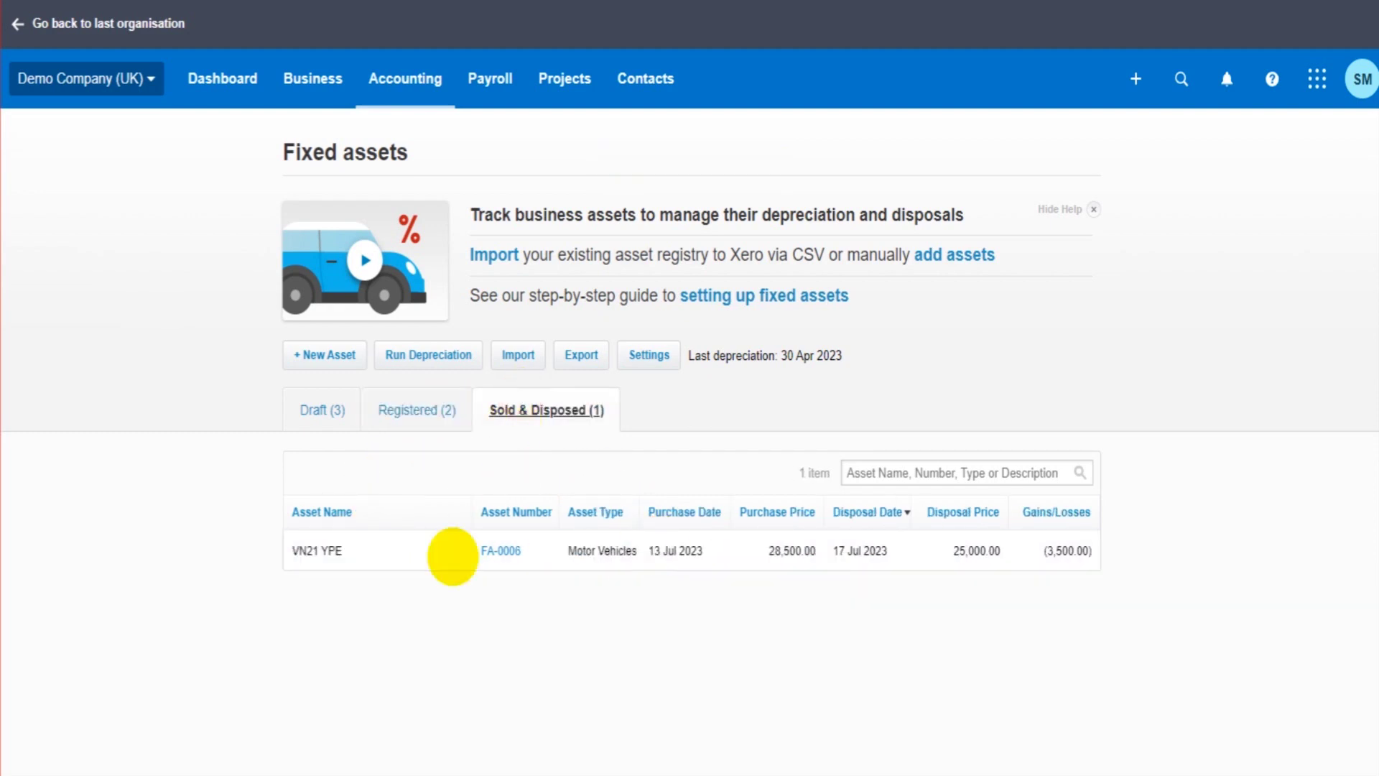